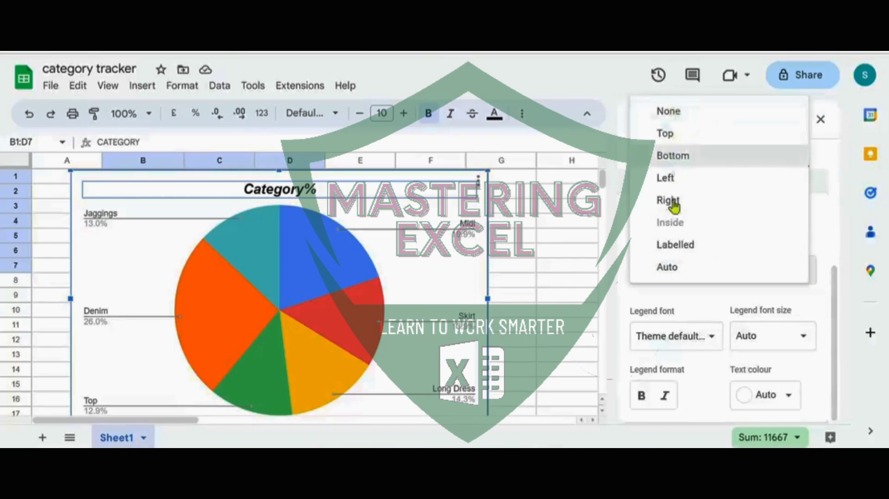
Try the pie chart's legend in the Left position, and settle on Labelled as the legend position.
left_click(679, 246)
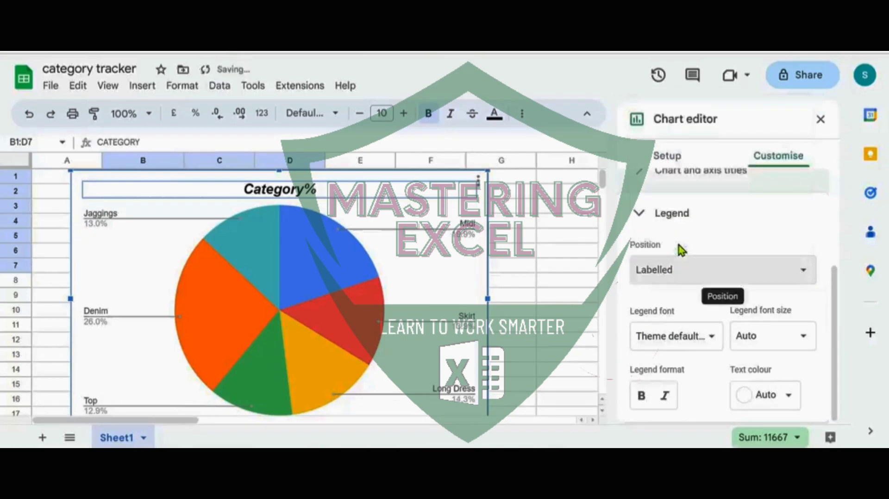
left_click(667, 271)
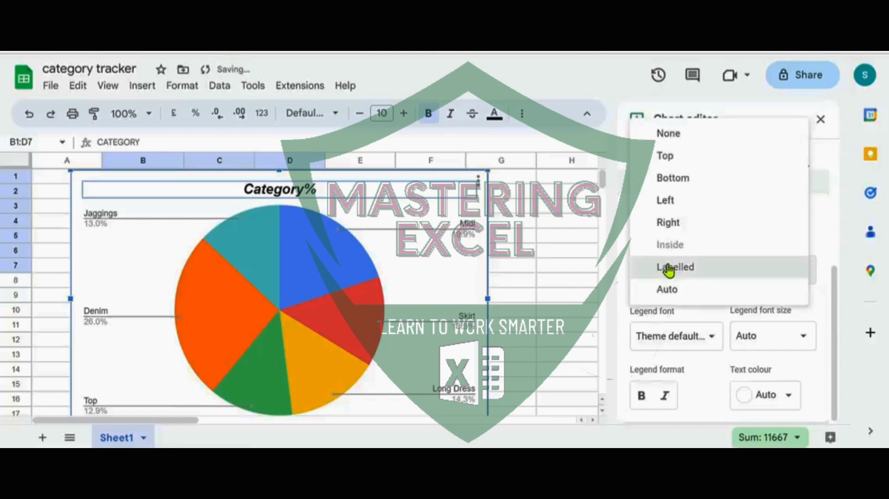
left_click(673, 202)
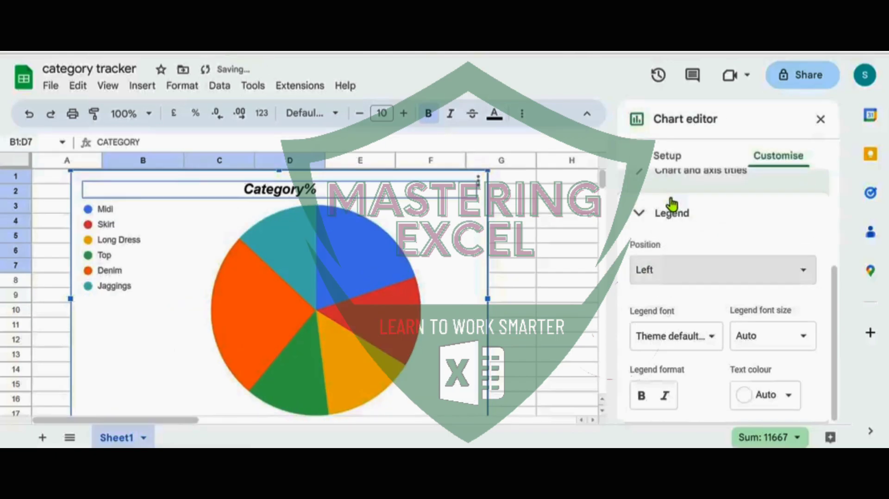
left_click(658, 274)
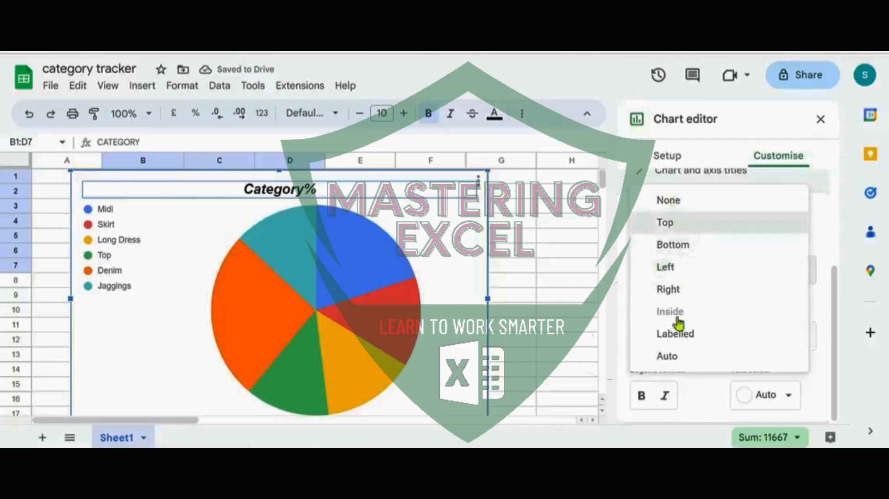
left_click(677, 334)
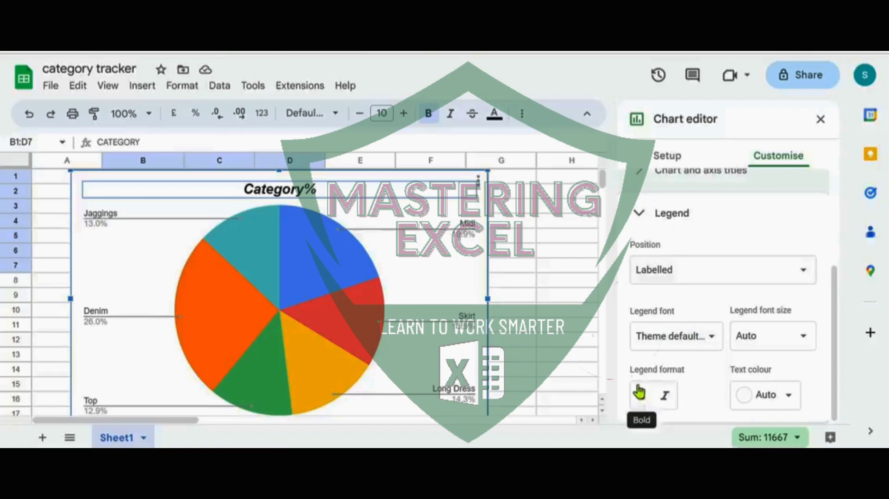
Format the pie chart's legend text as bold italic, in blue, with the Wide font.
left_click(643, 401)
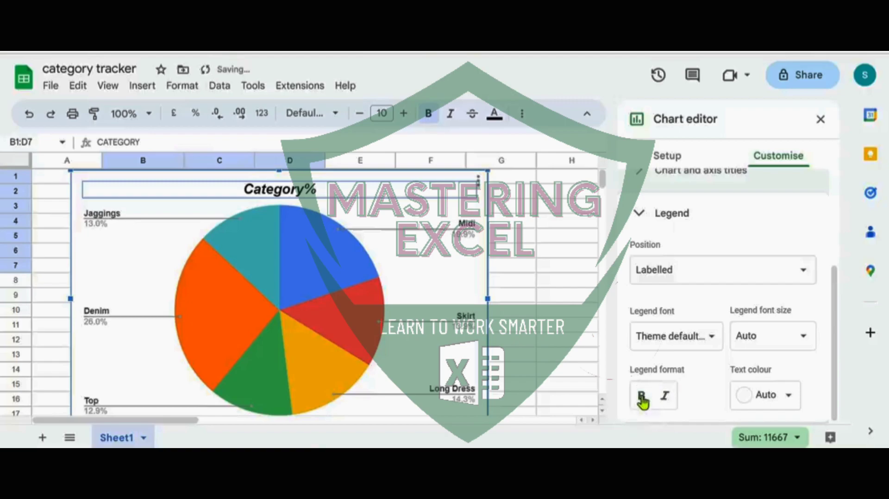
left_click(783, 394)
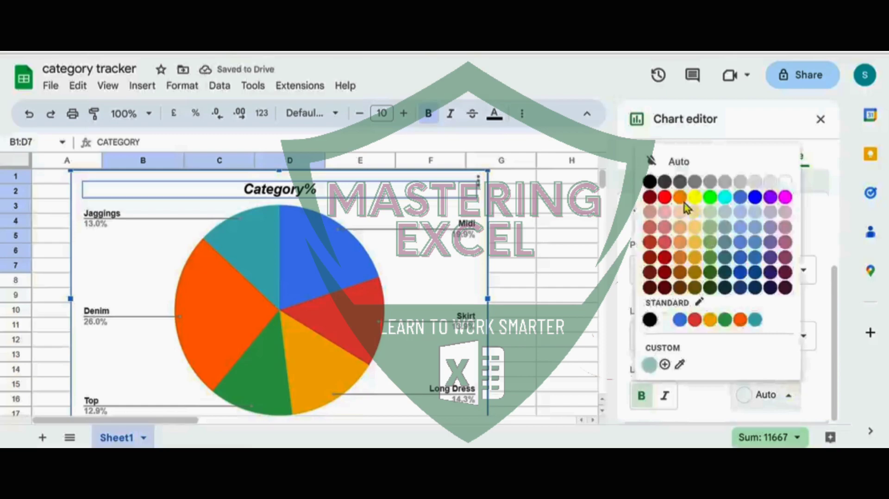
left_click(755, 197)
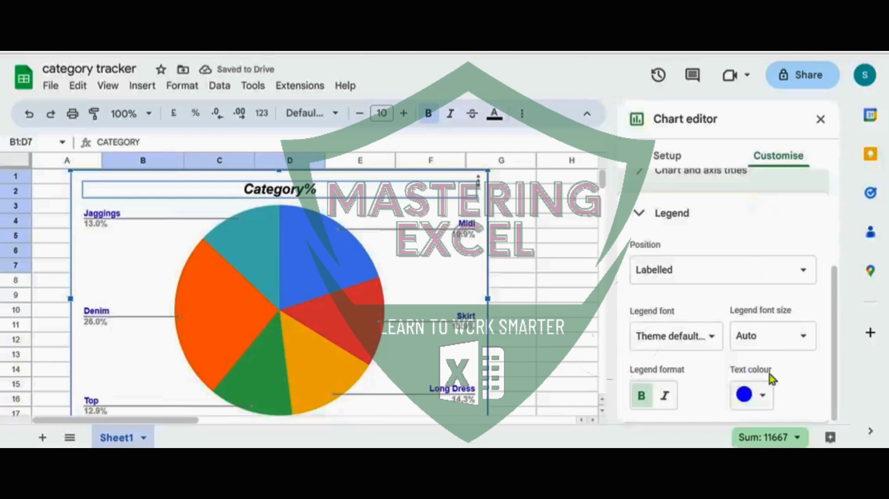
left_click(666, 399)
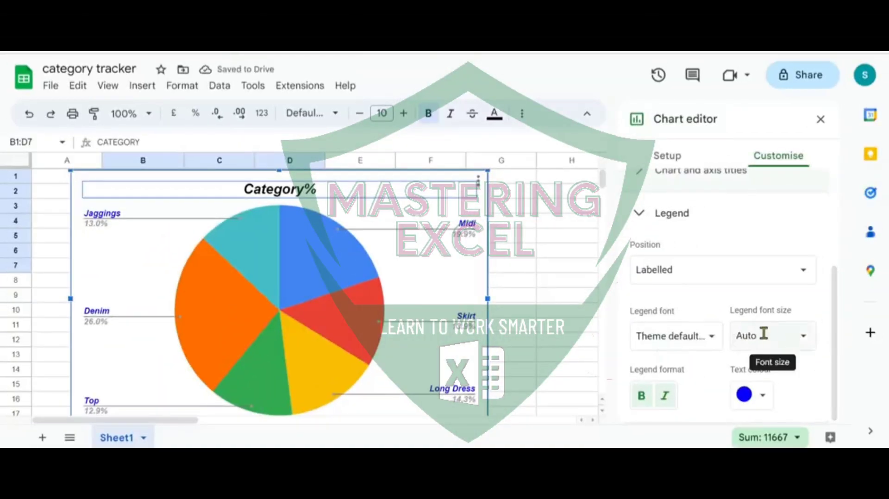
left_click(695, 336)
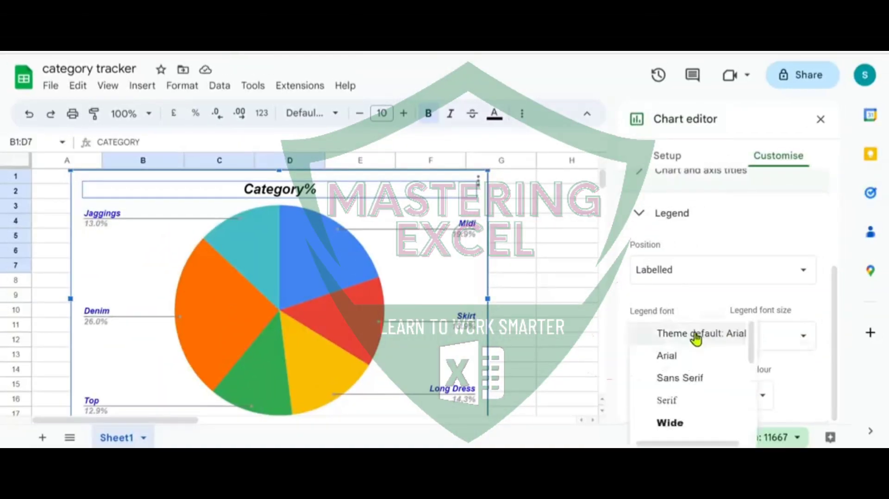
left_click(682, 425)
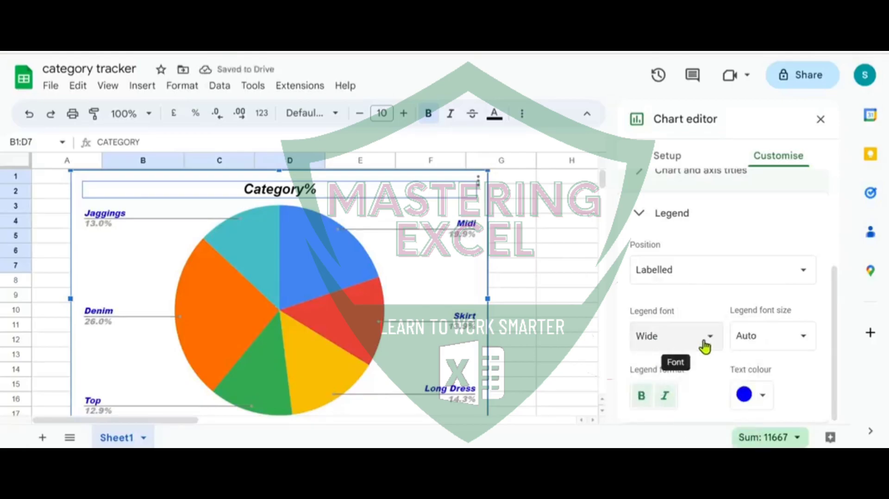
Set the pie chart's border colour to black so every slice is outlined.
left_click(640, 216)
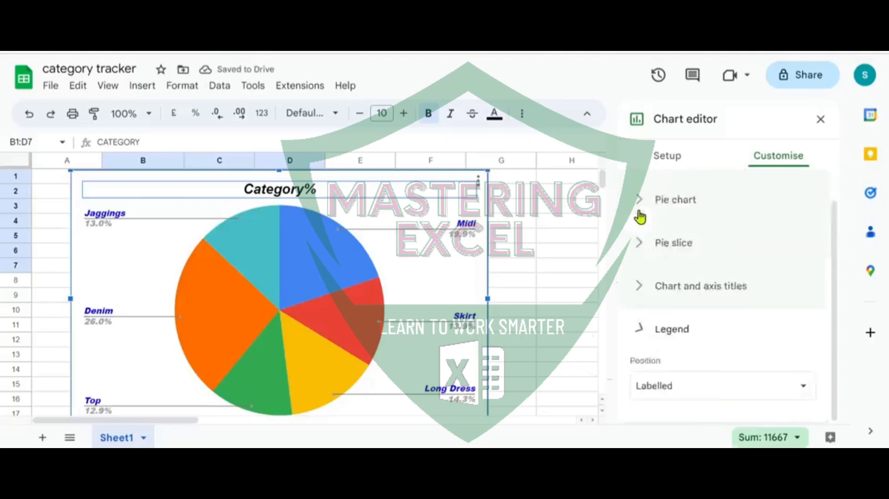
left_click(642, 237)
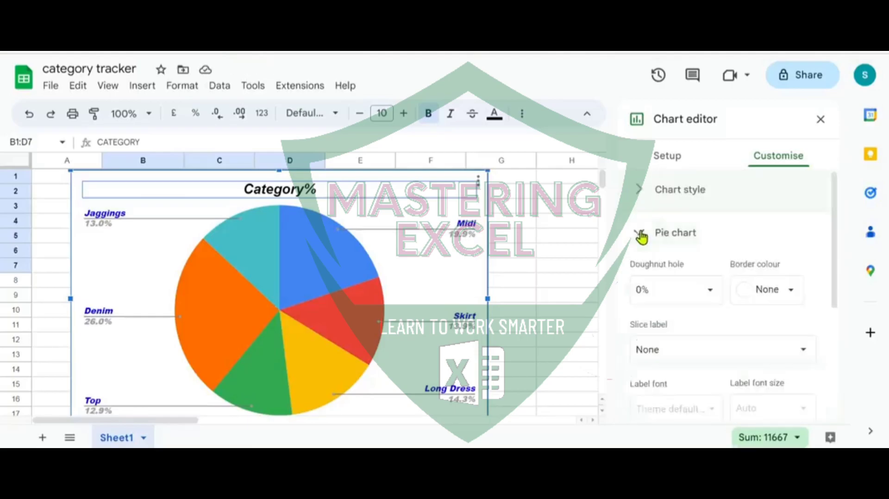
left_click(780, 293)
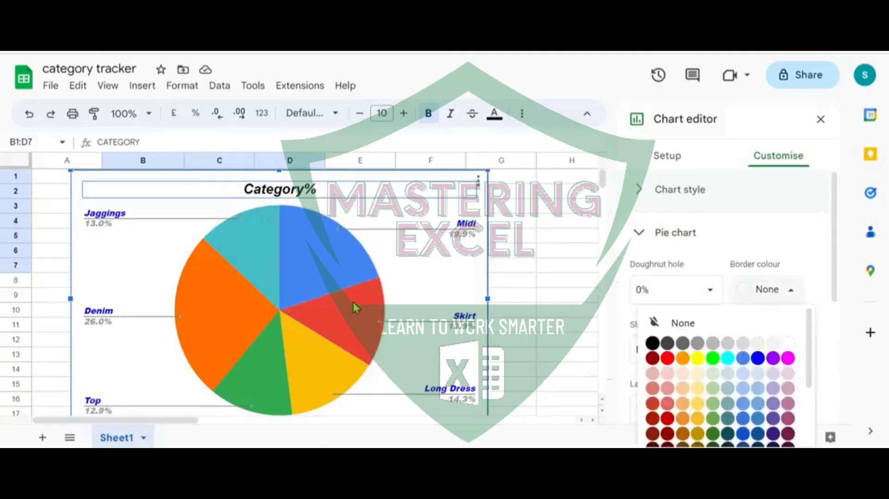
left_click(653, 344)
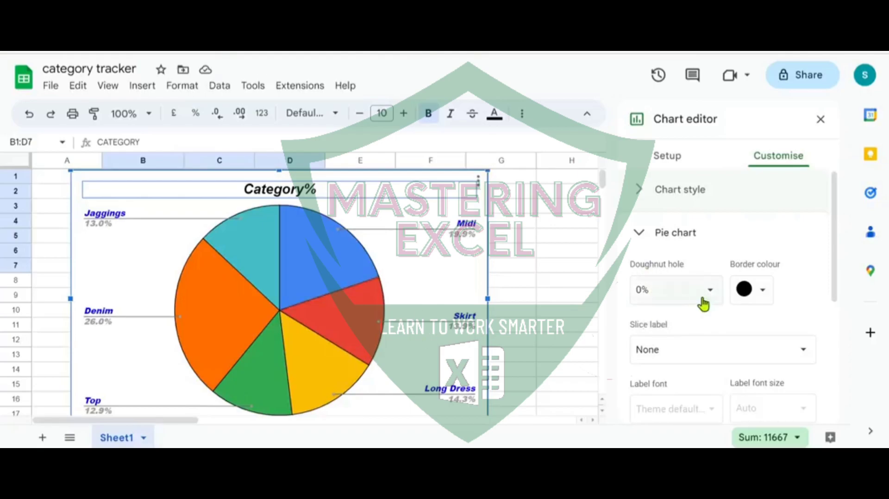
Try a 25% doughnut hole in the pie chart and set it back to 0%.
left_click(649, 290)
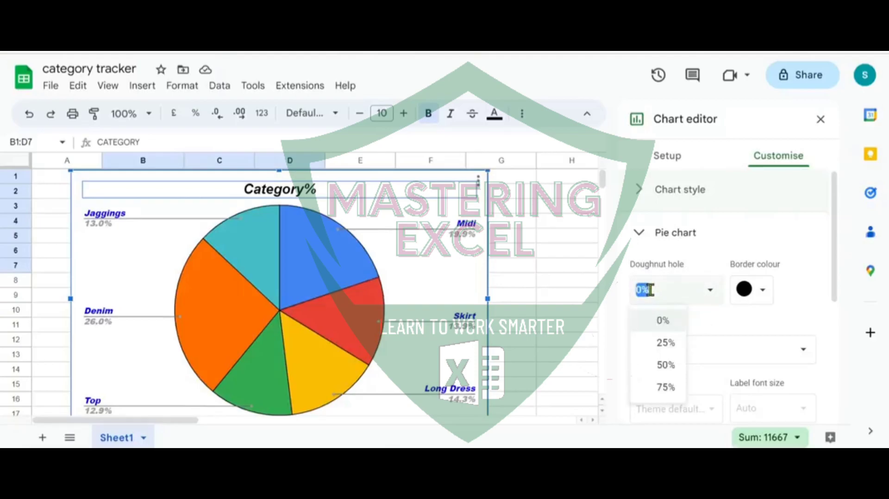
left_click(665, 345)
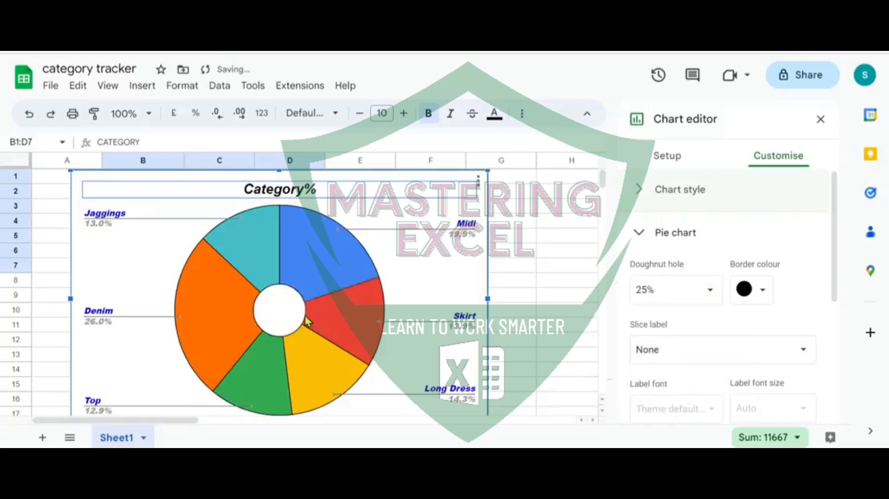
left_click(710, 294)
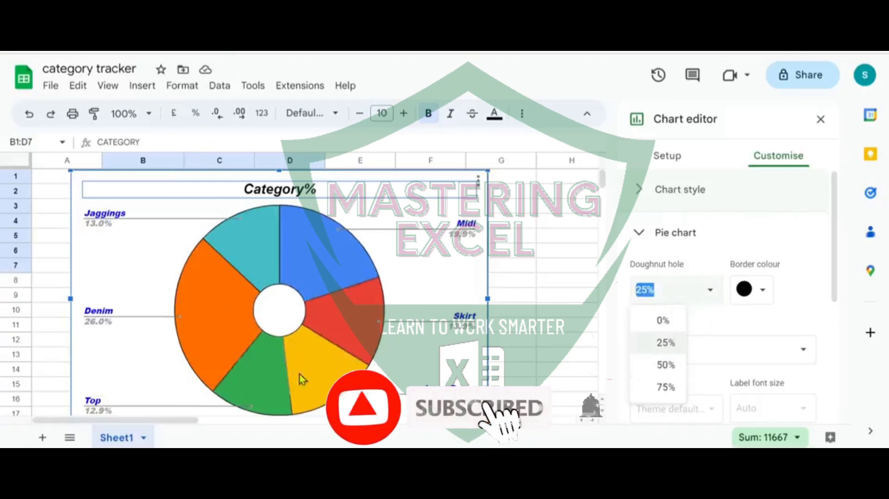
left_click(664, 324)
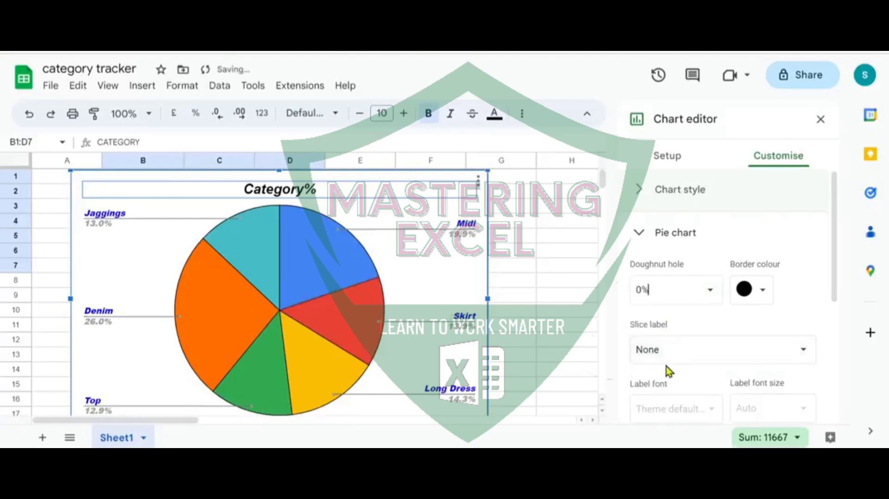
Try Percentage as the pie chart's slice label and set the label back to None.
left_click(677, 351)
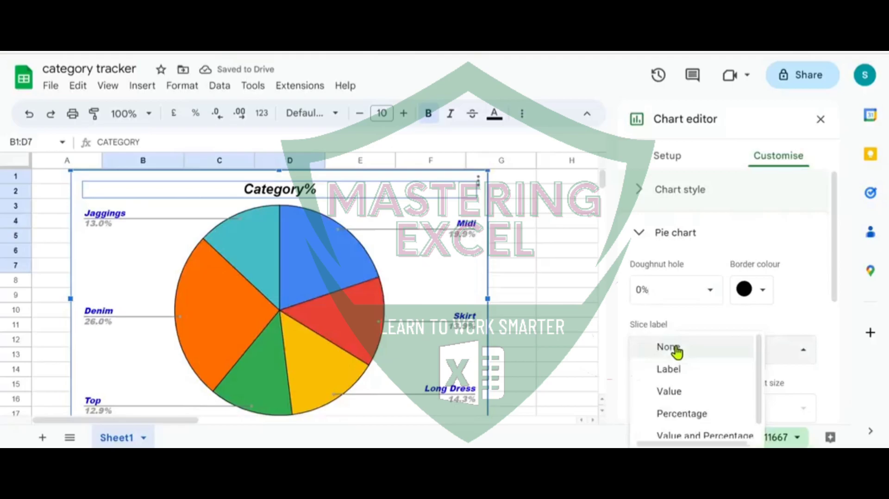
left_click(675, 415)
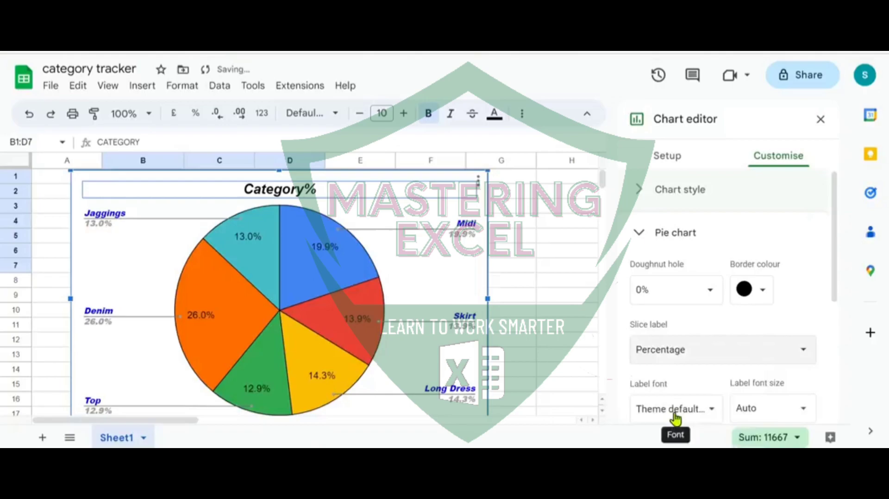
left_click(669, 356)
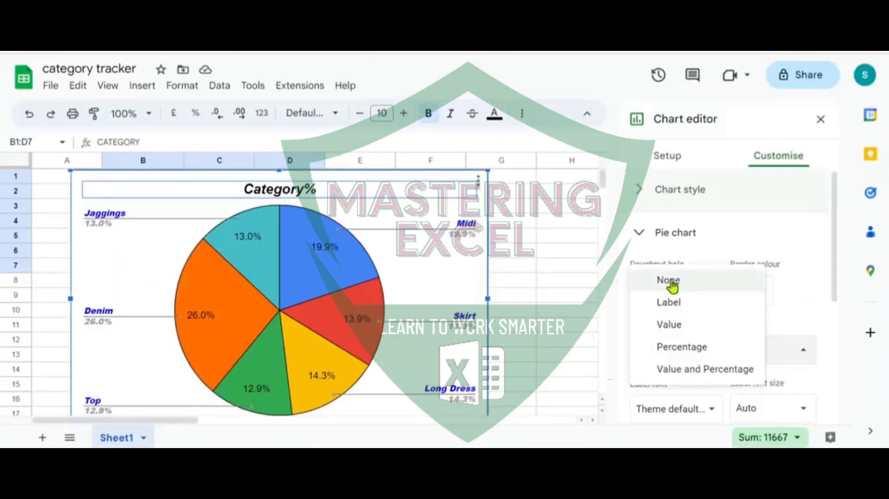
left_click(670, 280)
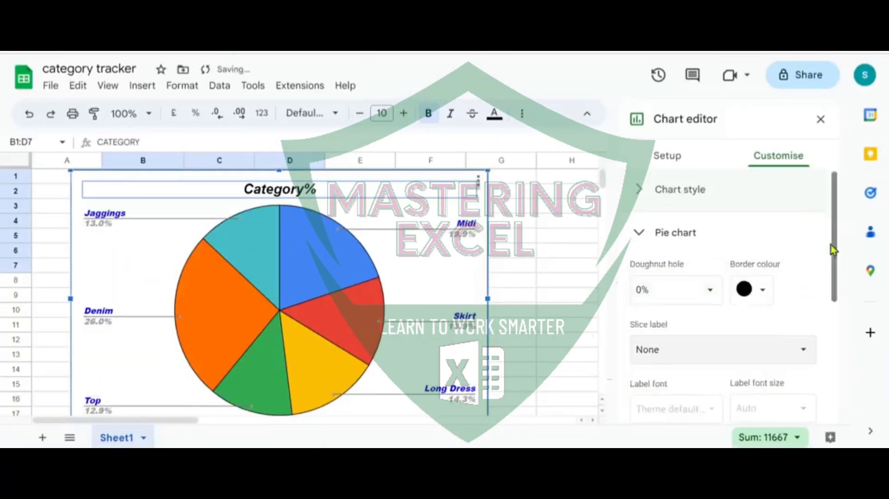
Open the pie slice settings and recolour the Midi slice cyan.
left_click_drag(834, 231, 842, 354)
left_click(638, 302)
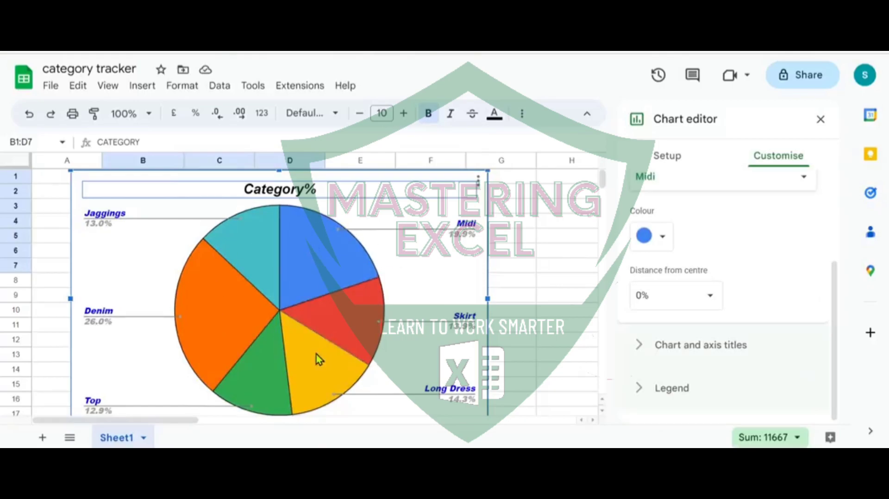
left_click(307, 257)
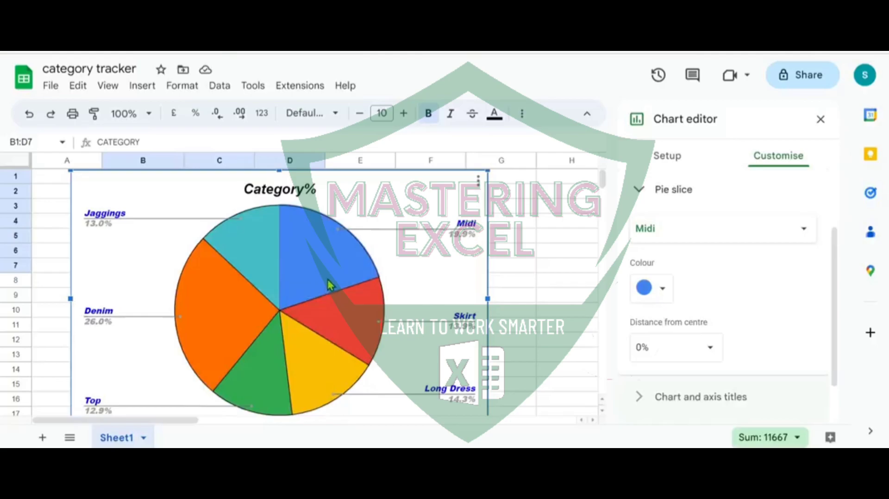
left_click(664, 290)
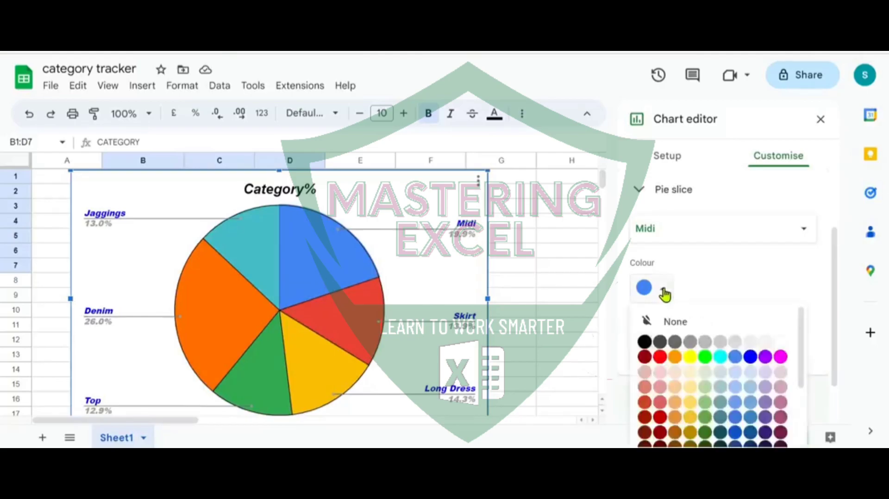
left_click(721, 357)
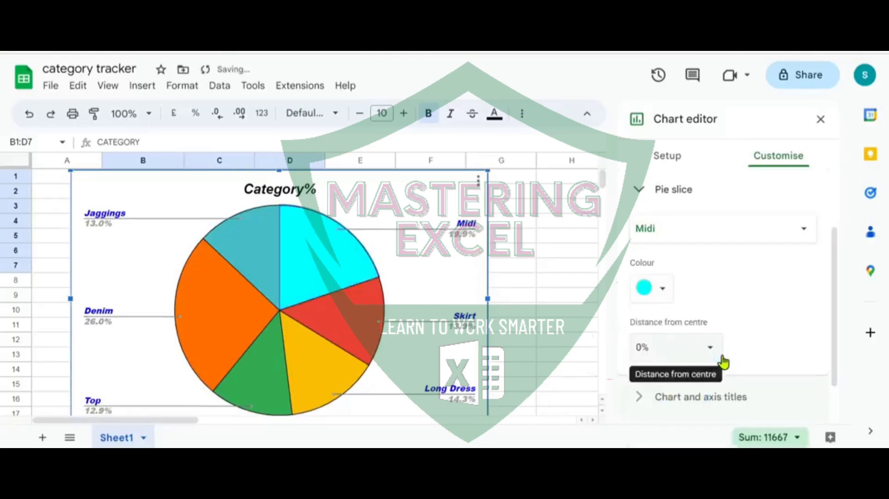
Recolour the pie chart's Top slice light green.
left_click(351, 321)
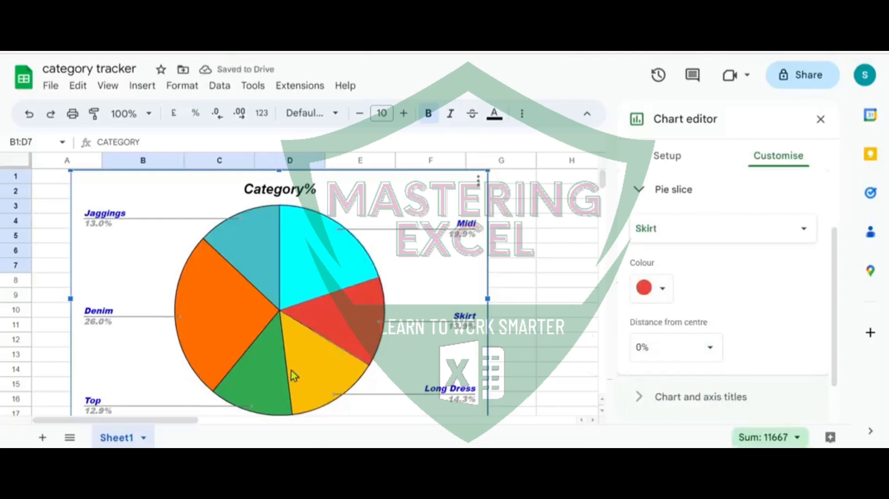
left_click(262, 374)
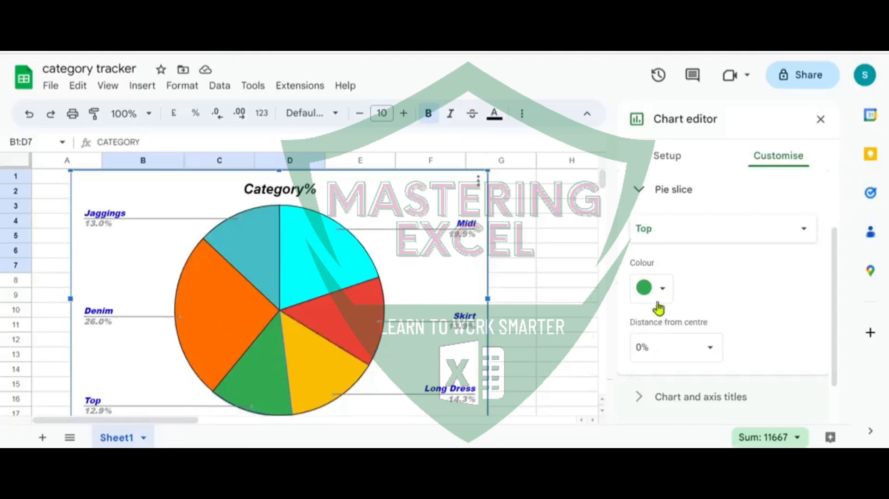
left_click(665, 288)
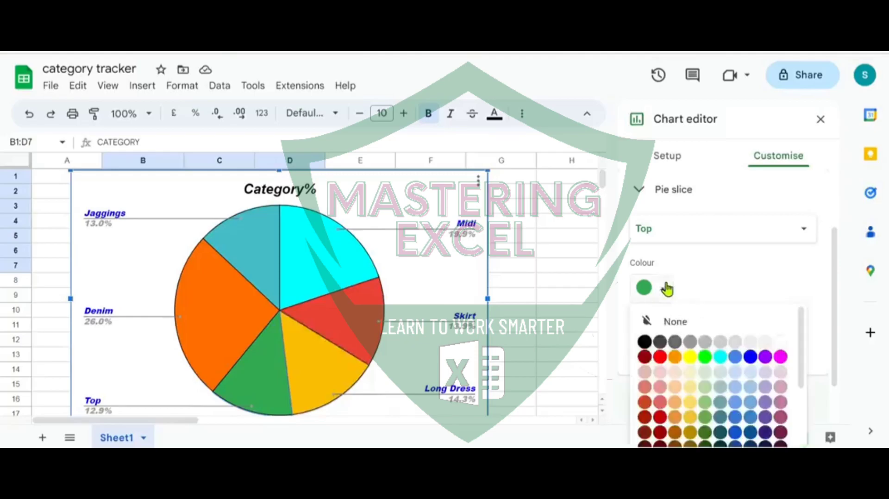
left_click(705, 388)
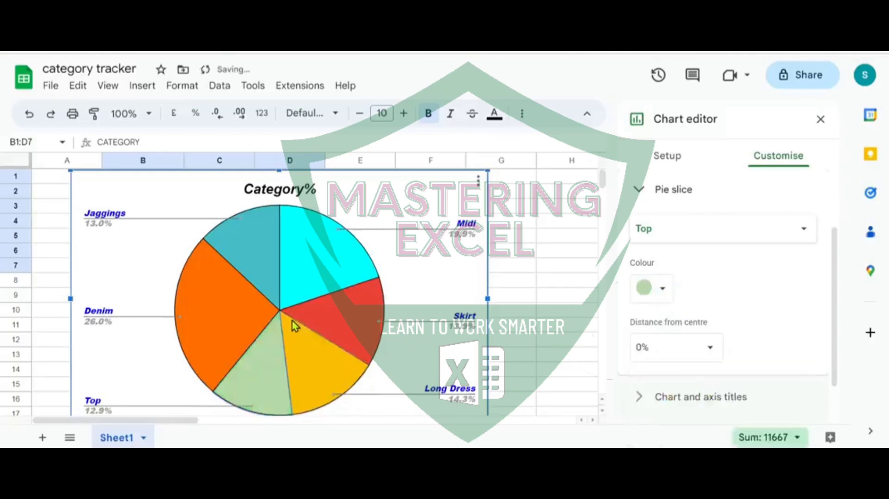
Recolour the Denim slice light blue and leave chart editing.
left_click(229, 314)
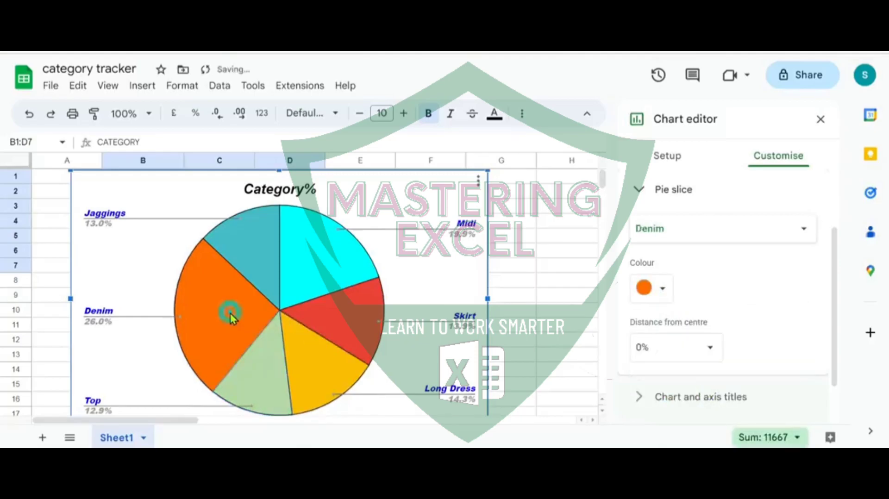
left_click(663, 290)
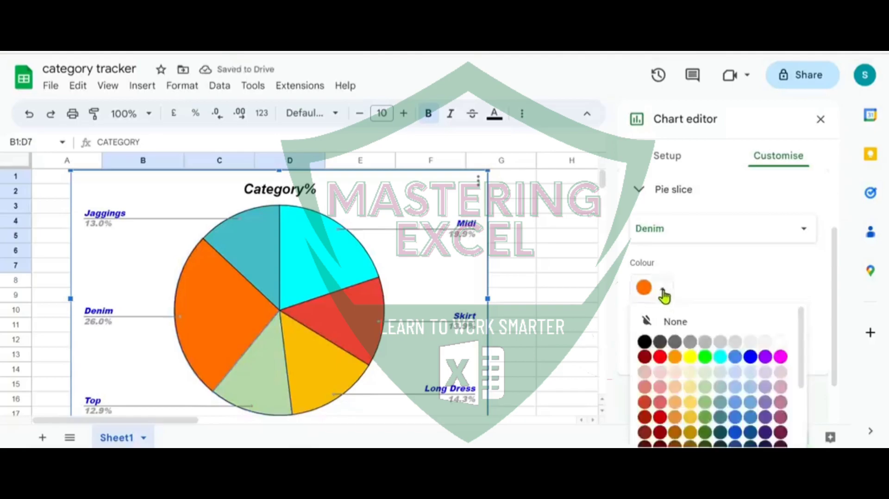
left_click(750, 403)
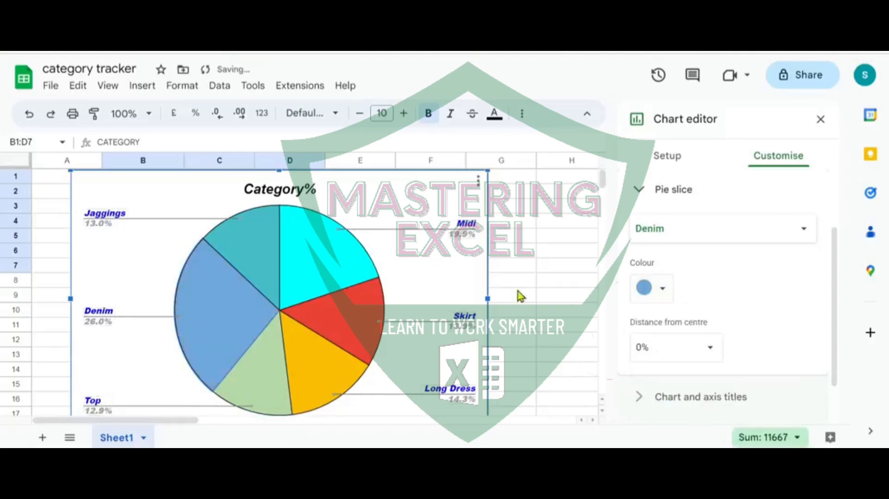
left_click(528, 316)
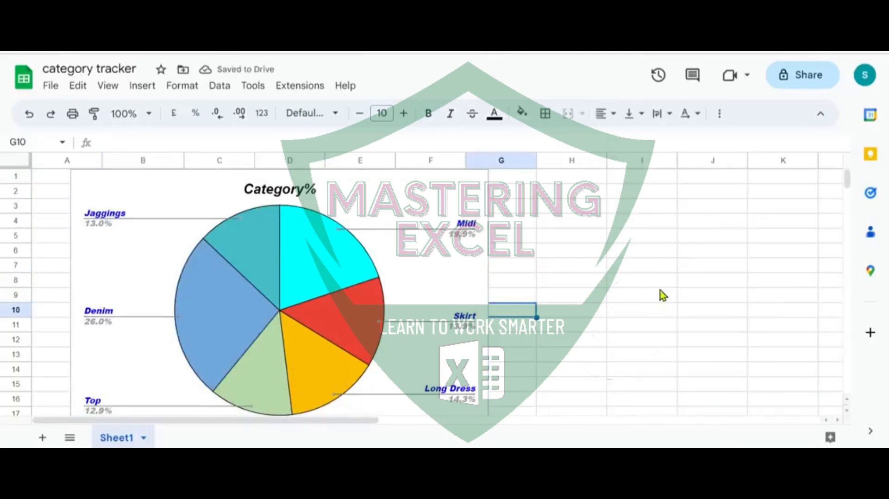
Open the chart style settings of the Category% pie chart.
left_click(416, 234)
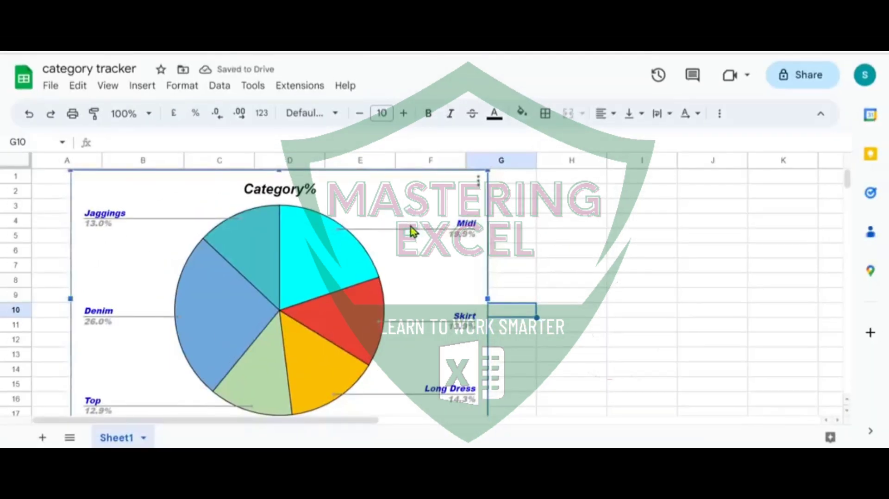
right_click(412, 230)
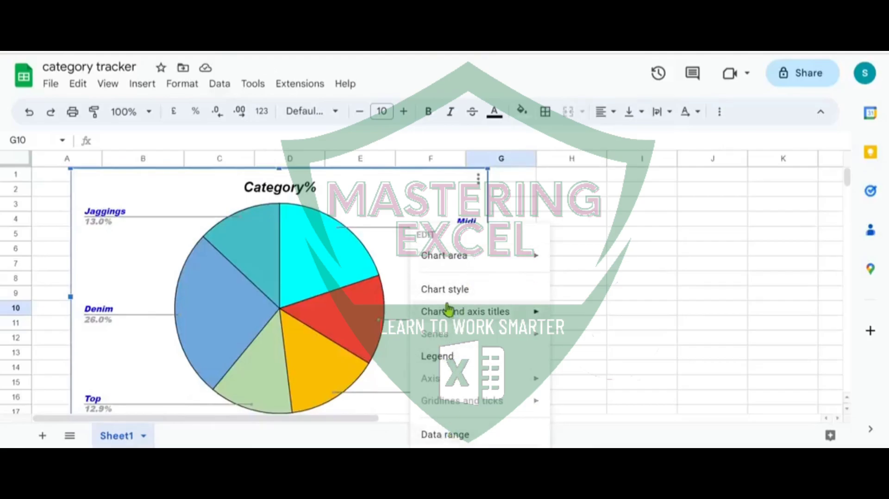
left_click(447, 289)
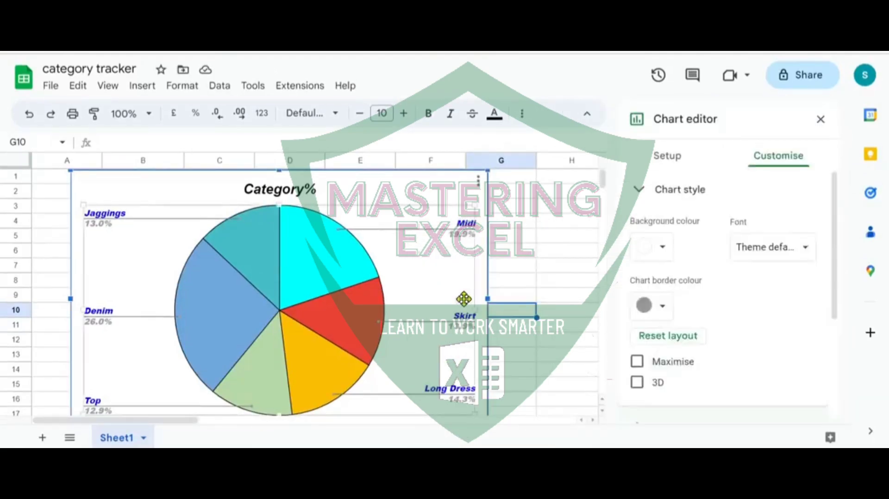
Try red and black as the pie chart's background colour.
left_click(663, 247)
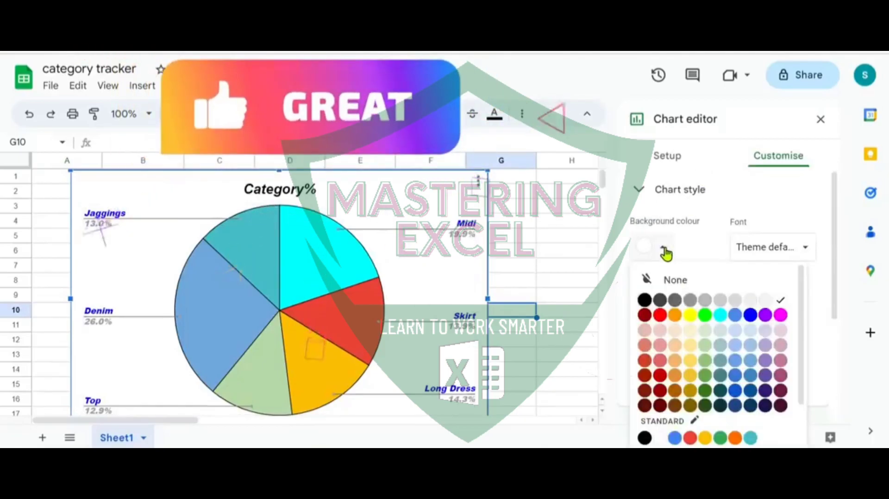
left_click(660, 316)
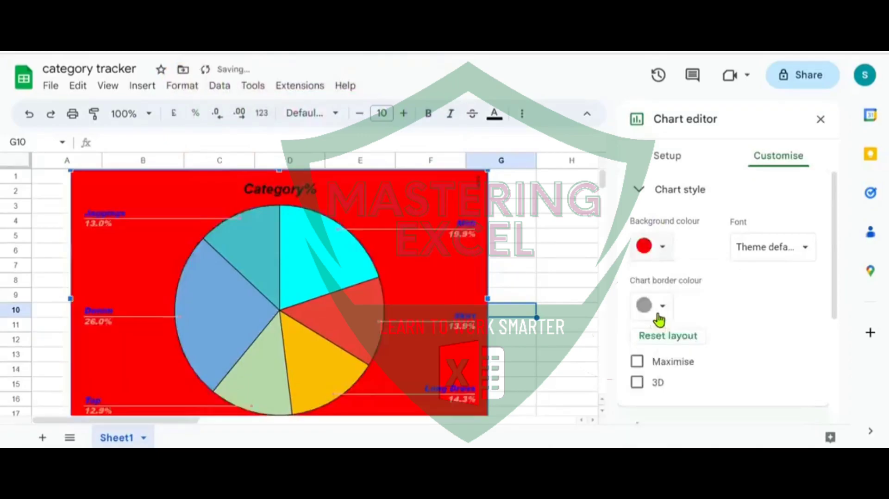
left_click(666, 250)
left_click(645, 300)
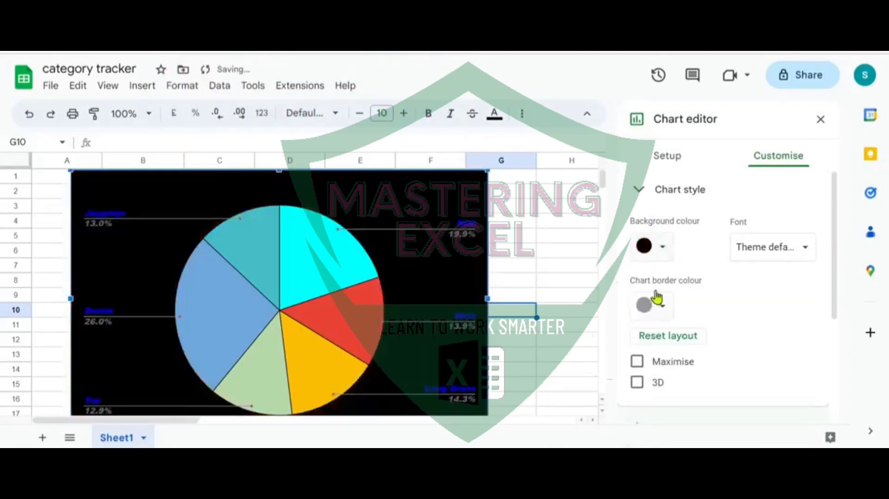
Set the pie chart's background to a pale orange and its font to Wide.
left_click(663, 251)
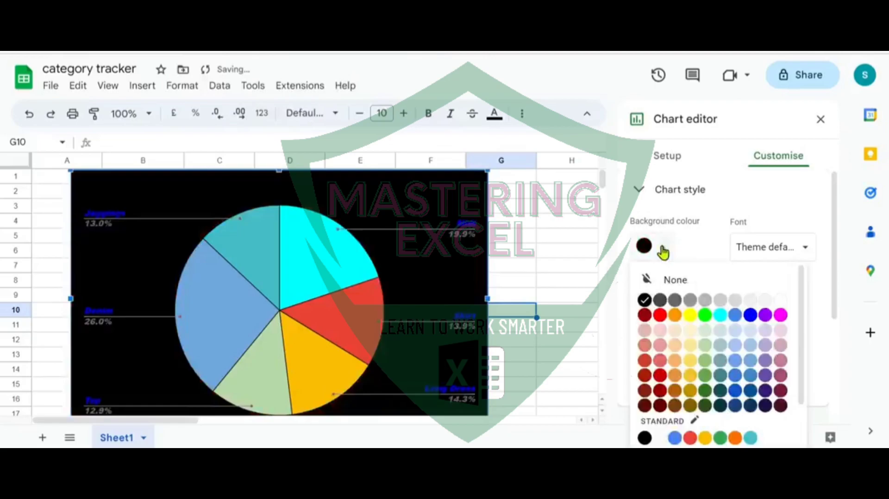
left_click(675, 331)
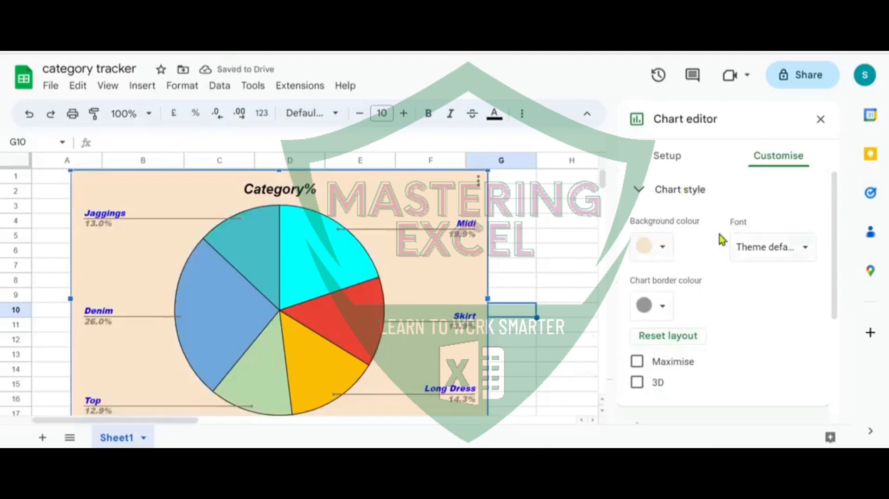
left_click(751, 252)
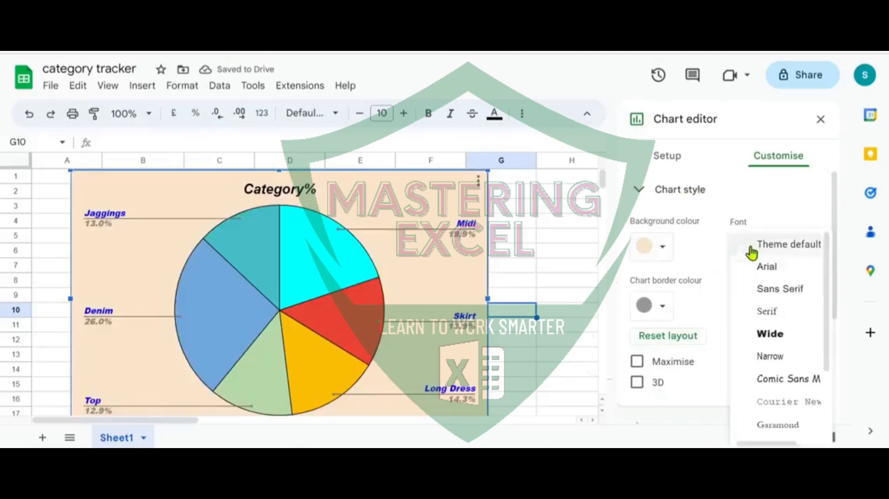
left_click(764, 341)
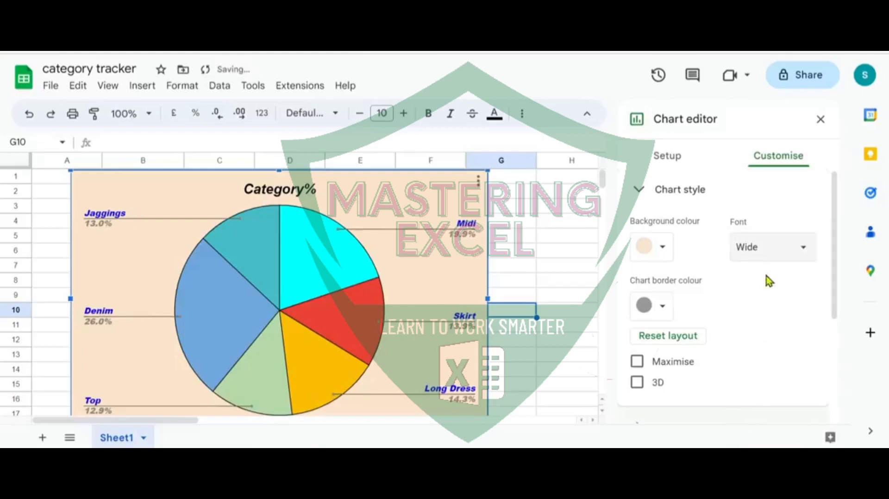
Set the chart border colour to black, leave chart editing and select the pie chart again.
left_click(667, 304)
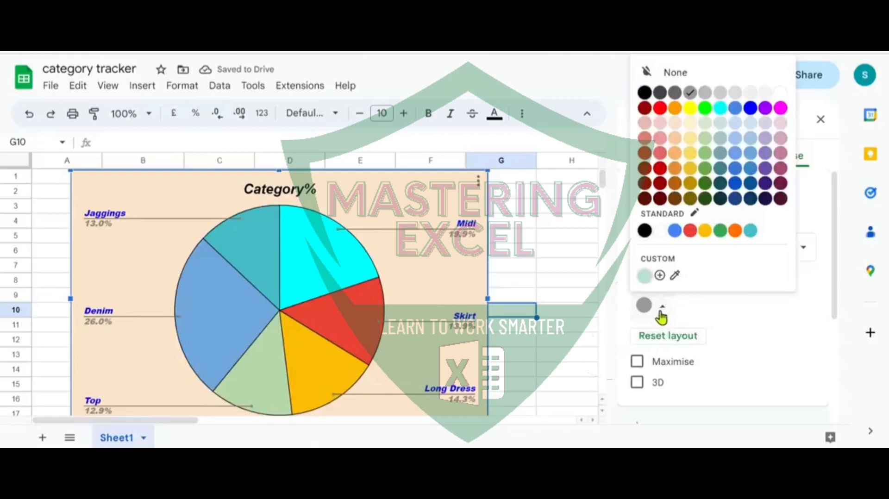
left_click(754, 311)
left_click(662, 308)
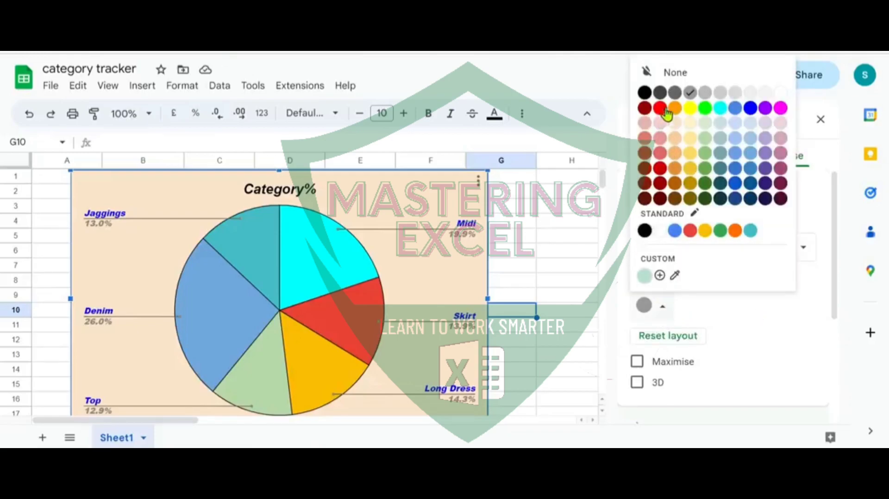
left_click(645, 92)
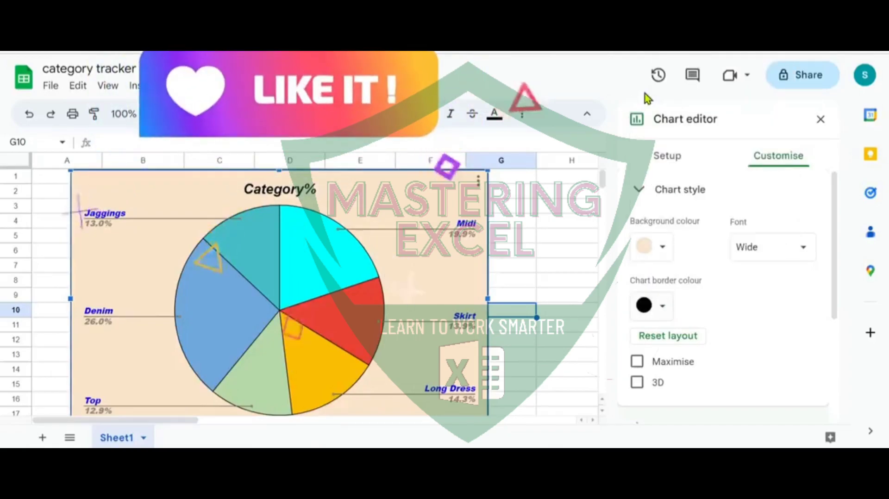
left_click(545, 385)
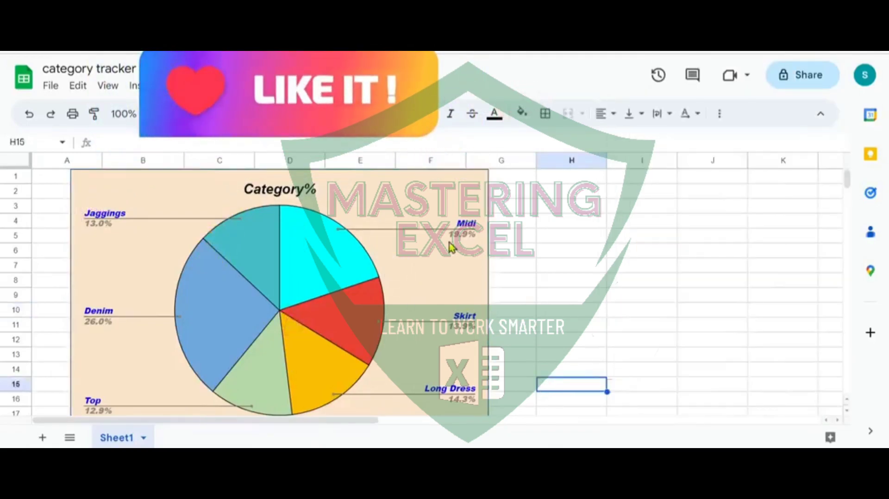
left_click(423, 263)
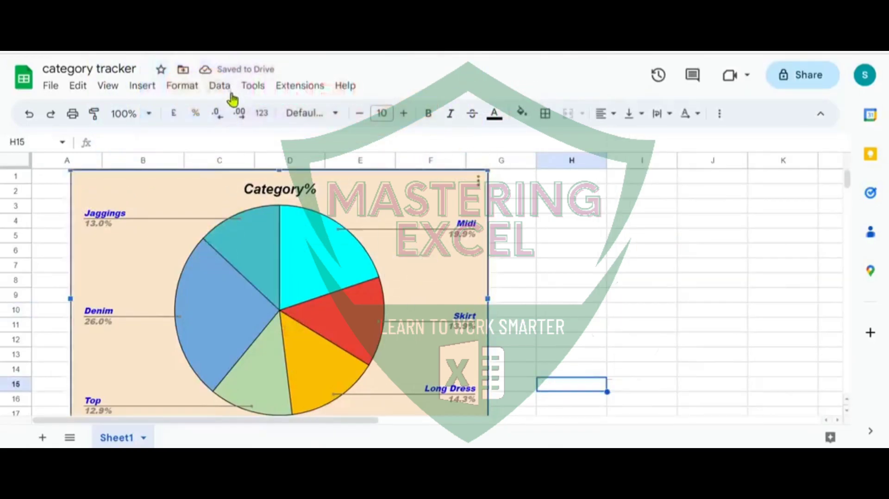